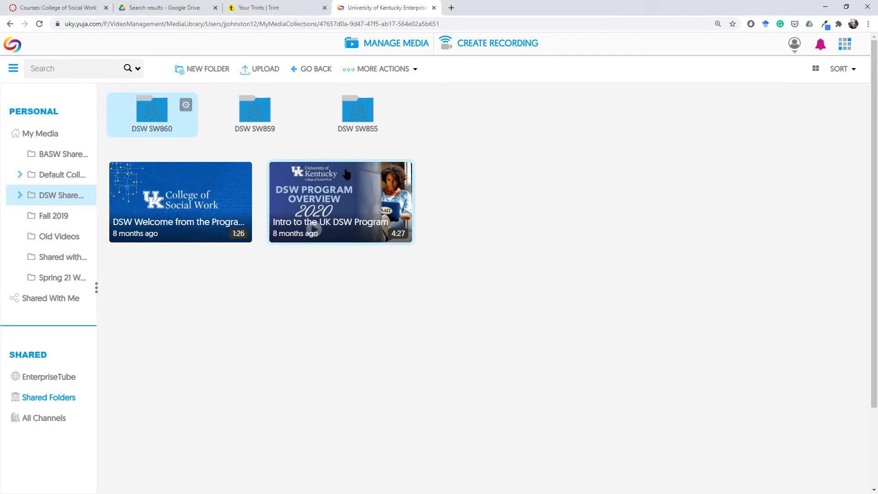
Step: Open the DSW SW860 folder to reach the Chapter 3 Needs Assessment video
{"action": "double_click", "coordinate": [152, 114]}
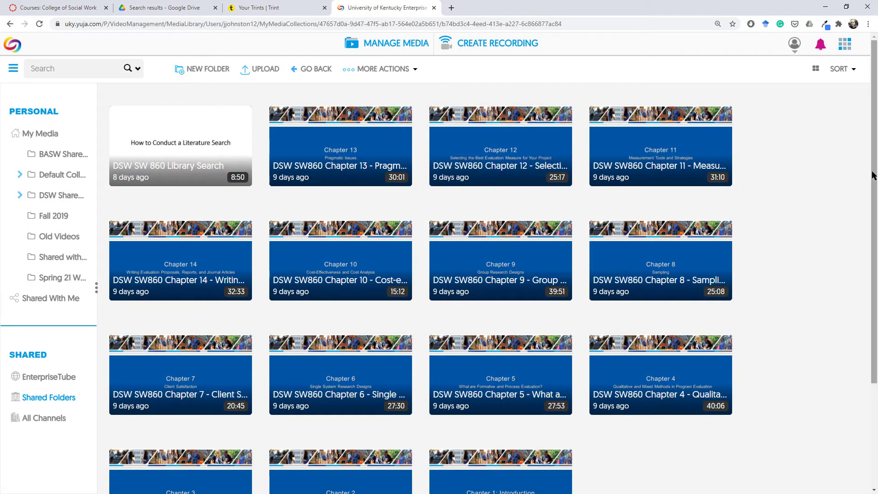
{"action": "left_click_drag", "start_coordinate": [873, 183], "coordinate": [873, 309]}
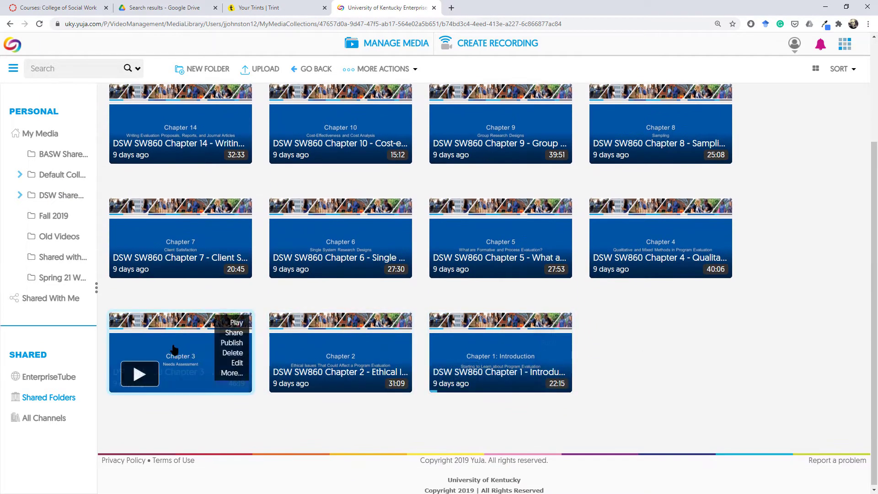
{"action": "mouse_move", "coordinate": [180, 480]}
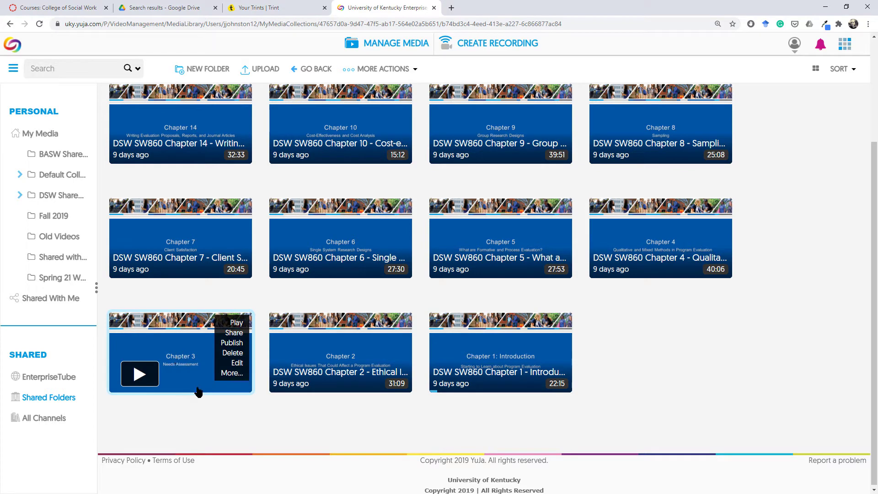
Step: Open the Chapter 3 video's details and list its caption and transcript files
{"action": "left_click", "coordinate": [232, 374]}
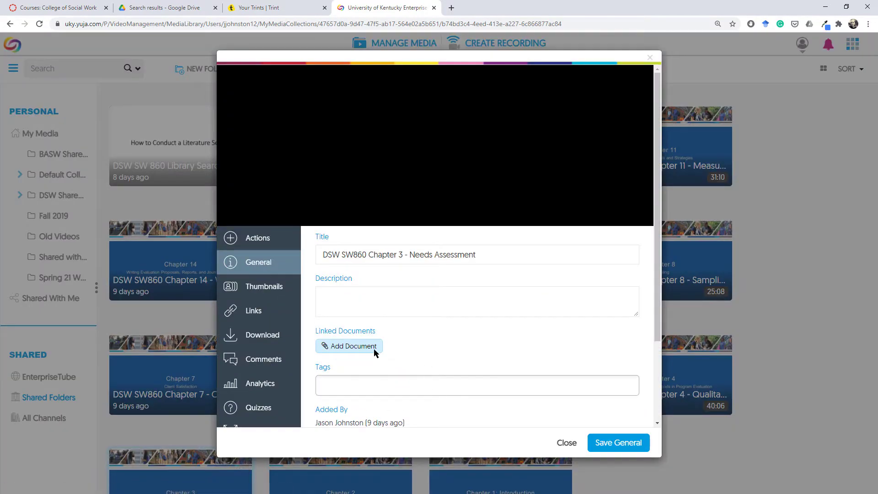
{"action": "left_click_drag", "start_coordinate": [657, 259], "coordinate": [657, 418]}
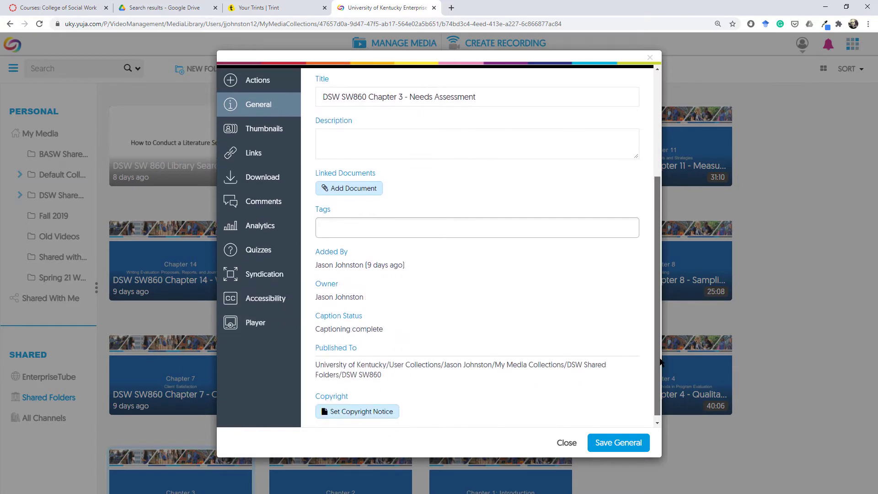
{"action": "left_click", "coordinate": [266, 292]}
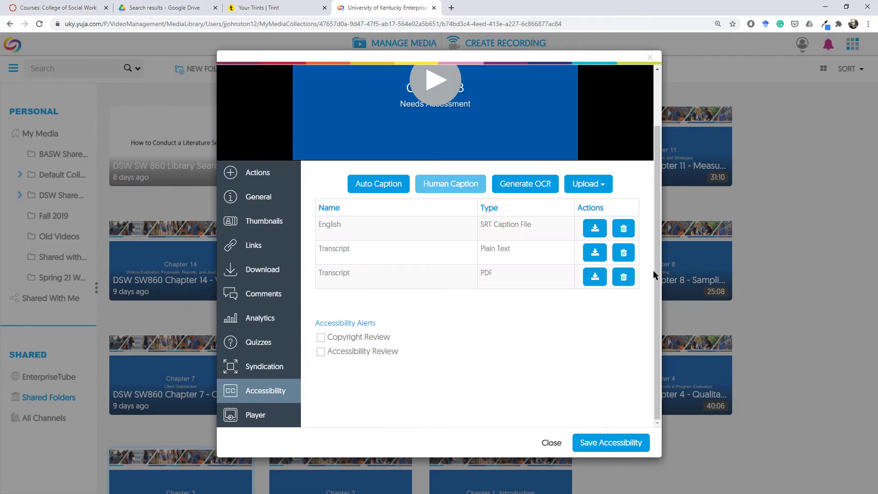
{"action": "left_click_drag", "start_coordinate": [656, 274], "coordinate": [656, 203]}
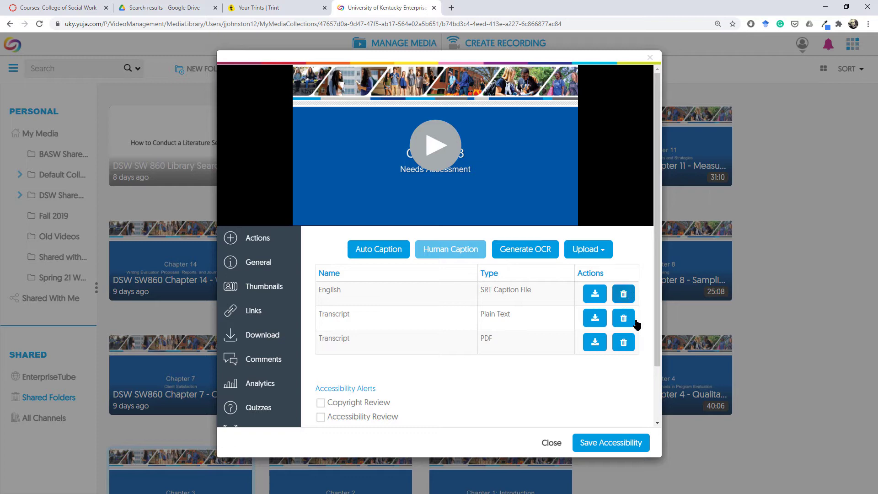
Step: Delete the English SRT caption, plain text transcript and PDF transcript, confirming each
{"action": "left_click", "coordinate": [625, 296]}
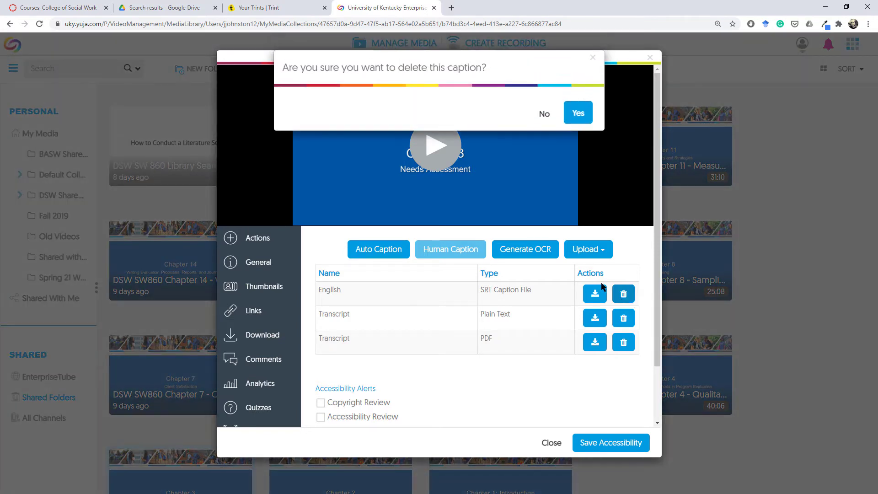
{"action": "left_click", "coordinate": [583, 115]}
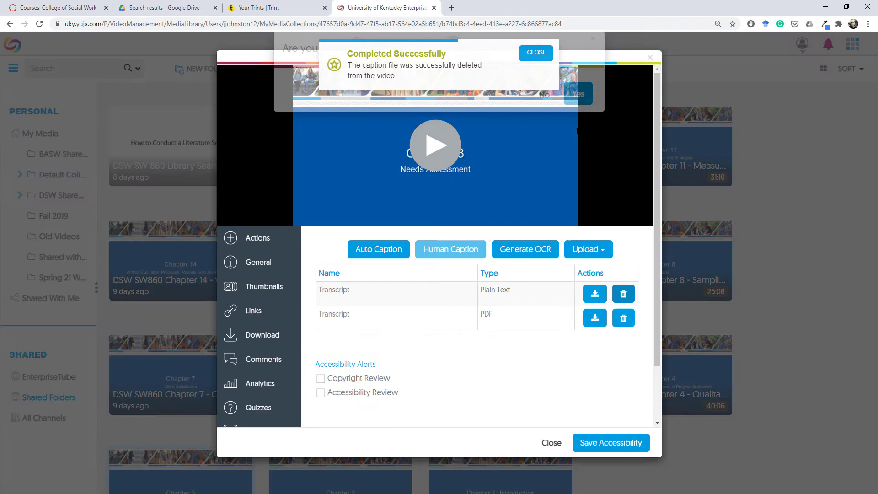
{"action": "left_click", "coordinate": [624, 294]}
{"action": "left_click", "coordinate": [583, 116]}
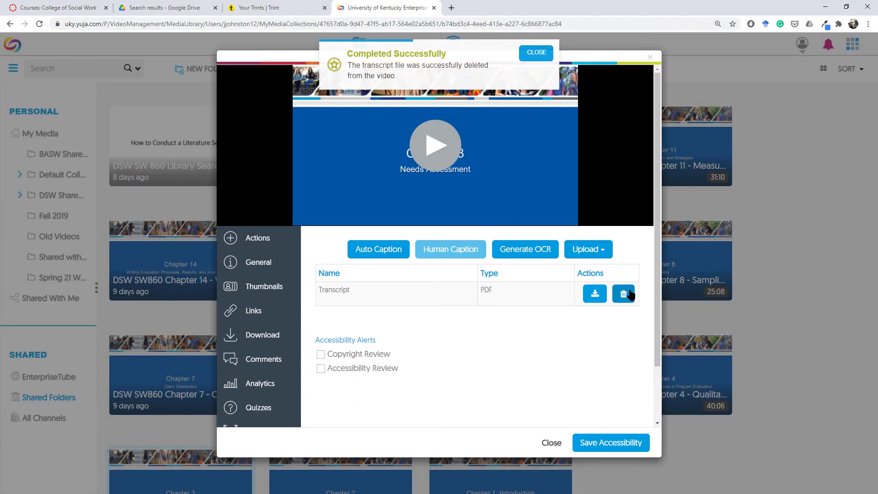
{"action": "left_click", "coordinate": [623, 294]}
{"action": "left_click", "coordinate": [580, 101]}
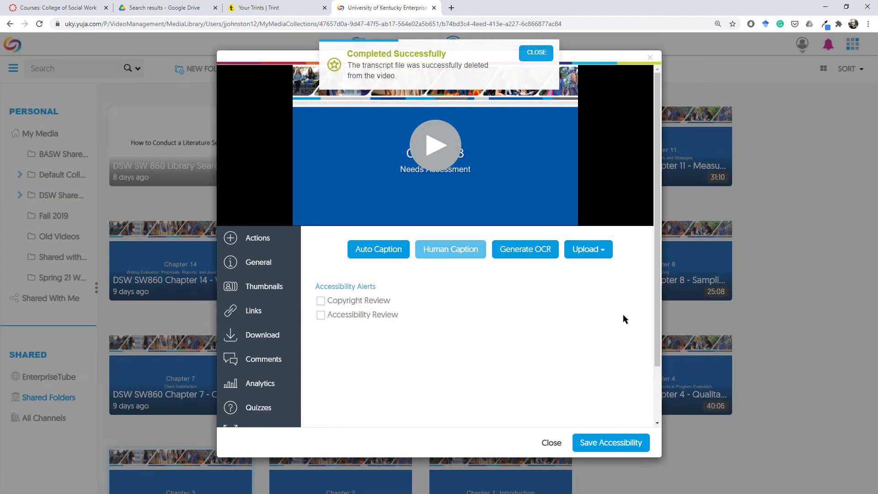
Step: Start a caption upload with English as the language and browse for the file
{"action": "left_click", "coordinate": [602, 250]}
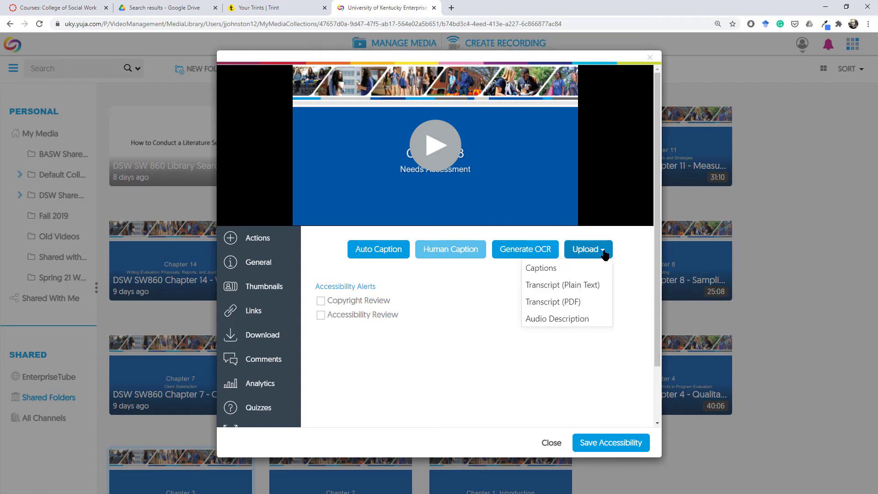
{"action": "left_click", "coordinate": [563, 268]}
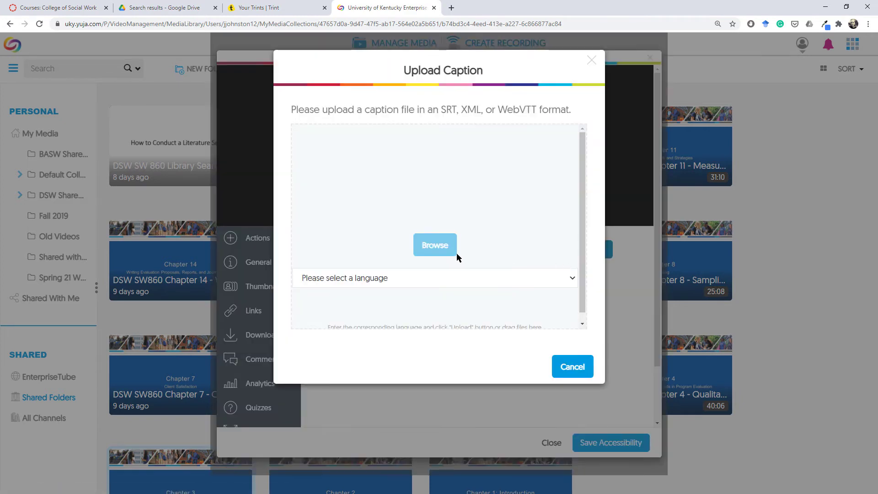
{"action": "left_click", "coordinate": [442, 279]}
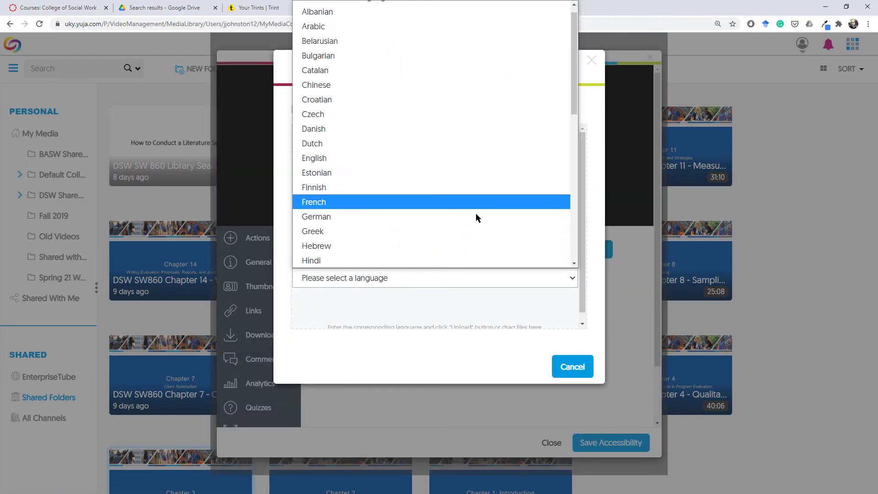
{"action": "left_click", "coordinate": [470, 165]}
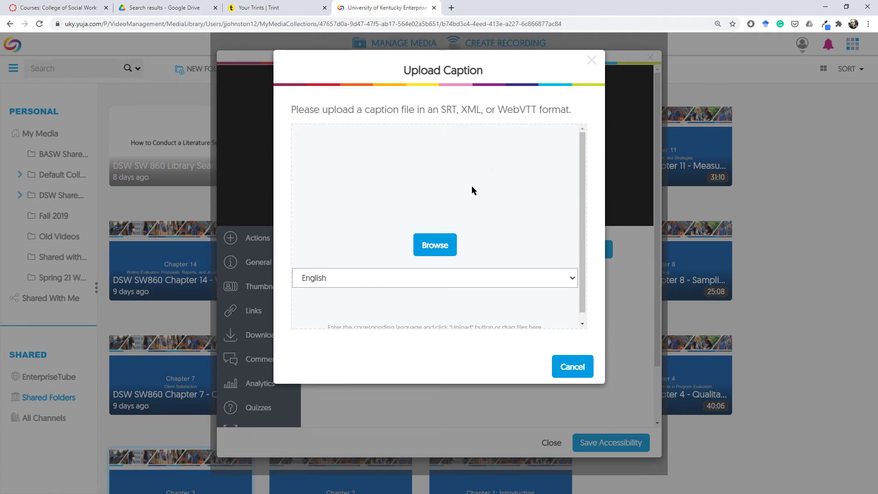
{"action": "left_click", "coordinate": [444, 246]}
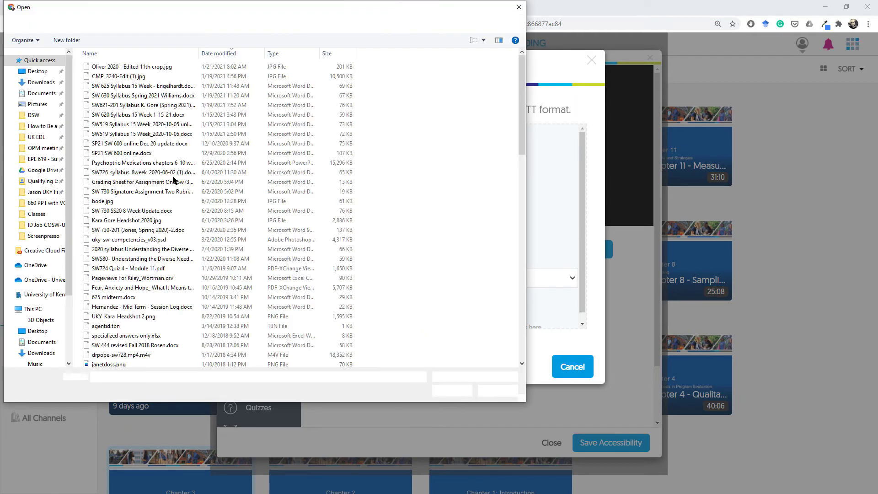
Step: Choose the Chapter 3 Needs Assessment SRT from DSW > SW860 > transcripts for upload
{"action": "left_click", "coordinate": [33, 116]}
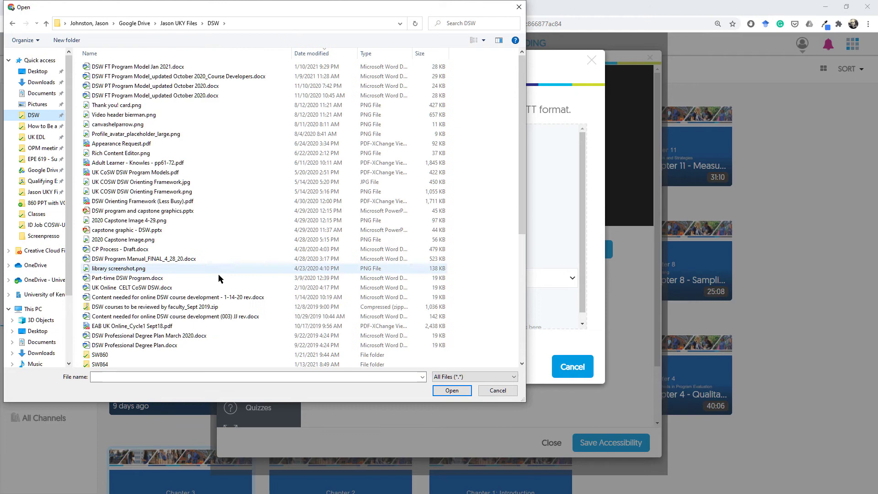
{"action": "double_click", "coordinate": [114, 360]}
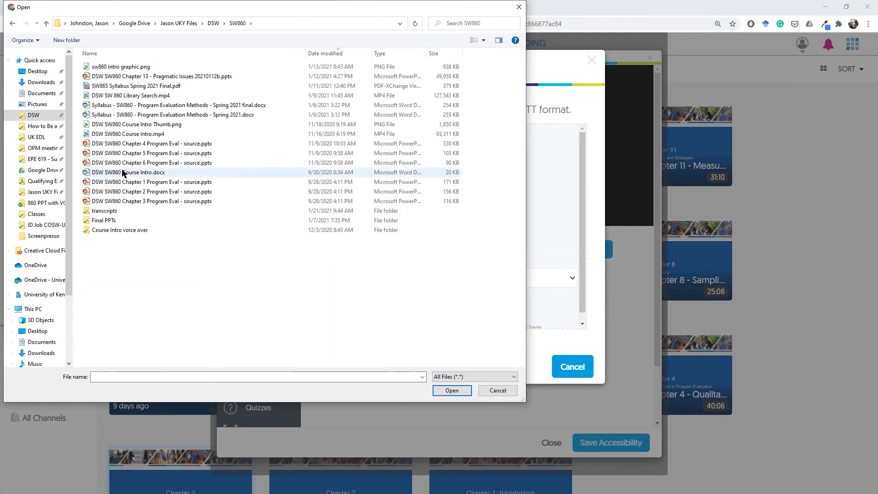
{"action": "double_click", "coordinate": [115, 217]}
{"action": "left_click", "coordinate": [124, 86]}
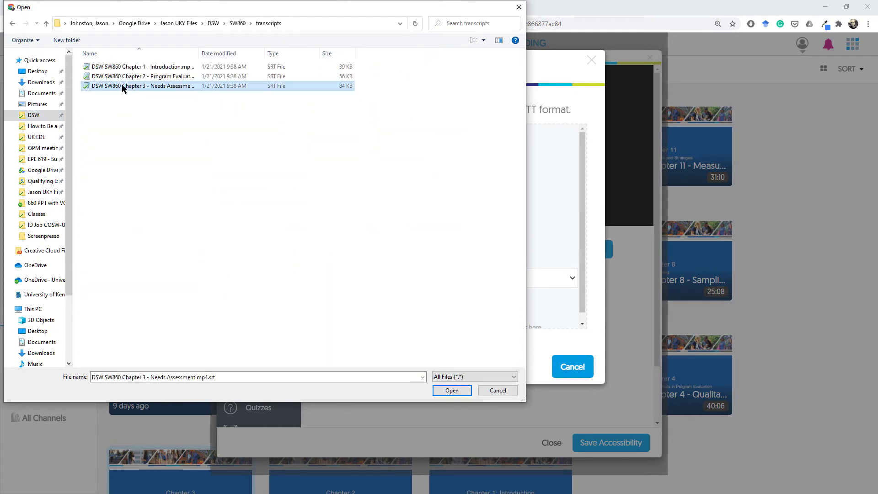
{"action": "left_click", "coordinate": [452, 390]}
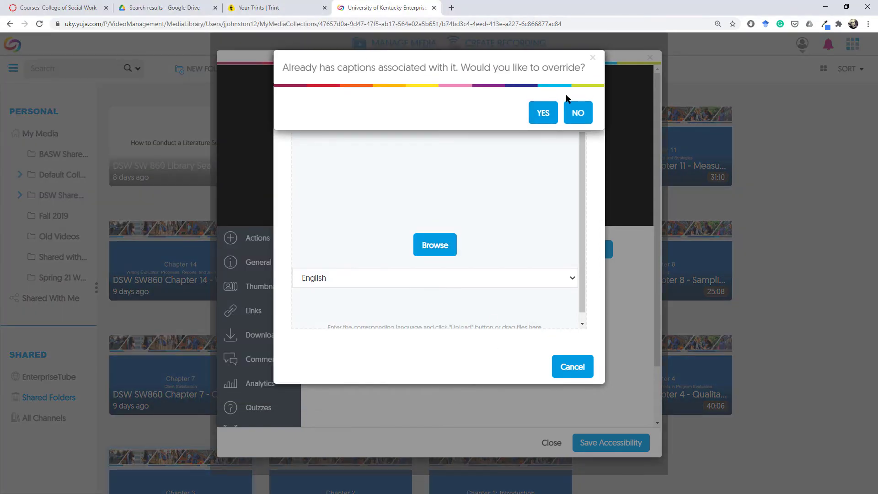
Step: Override the existing captions with the uploaded SRT and save the accessibility changes
{"action": "left_click", "coordinate": [550, 115]}
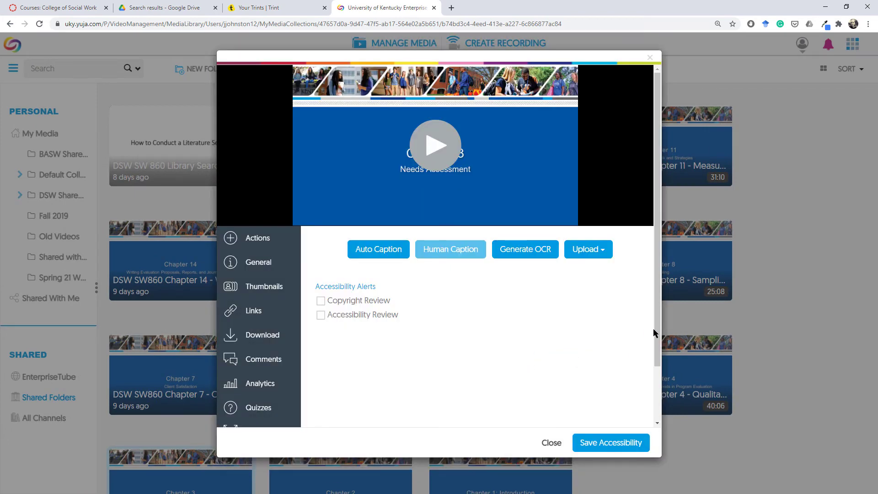
{"action": "mouse_move", "coordinate": [656, 345]}
{"action": "left_mouse_down"}
{"action": "mouse_move", "coordinate": [657, 363]}
{"action": "mouse_move", "coordinate": [656, 345]}
{"action": "left_mouse_up"}
{"action": "left_click", "coordinate": [621, 444]}
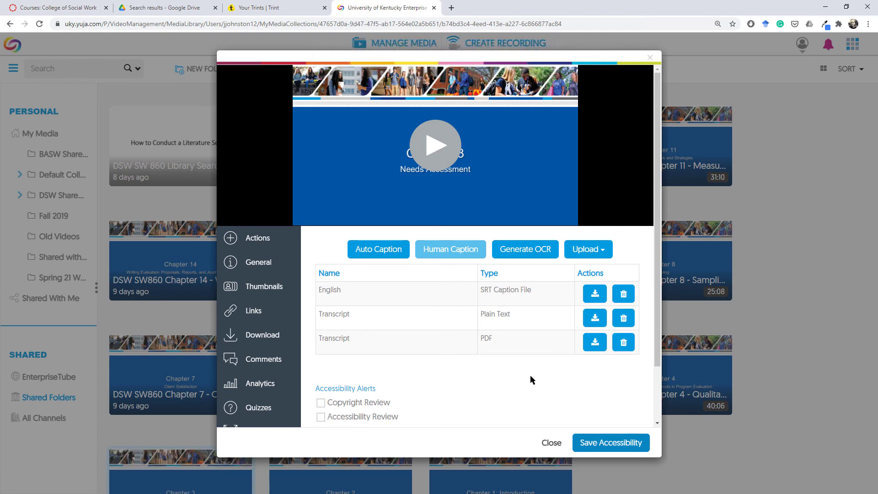
Step: Play the Chapter 3 video to check the new English captions, then pause
{"action": "left_click", "coordinate": [435, 146]}
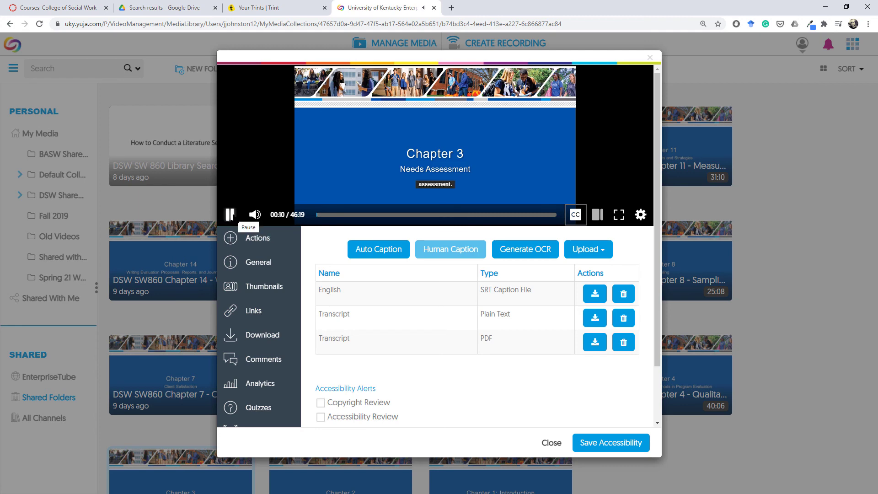
{"action": "left_click", "coordinate": [230, 215]}
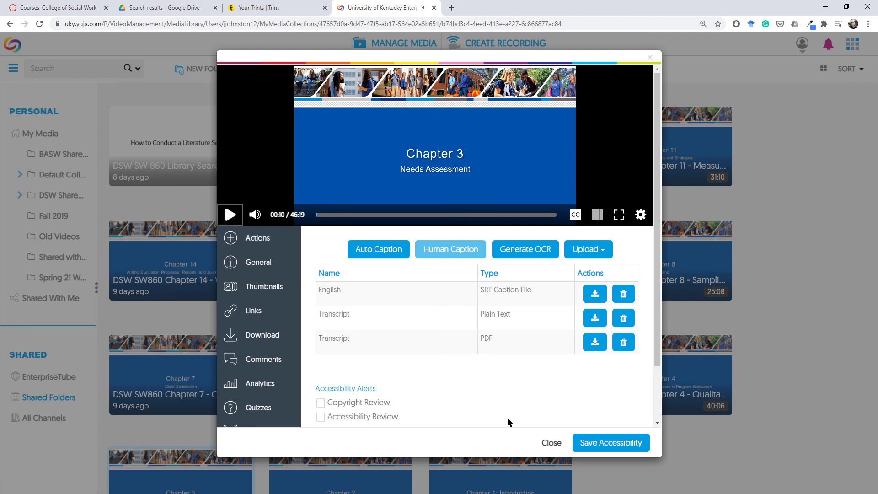